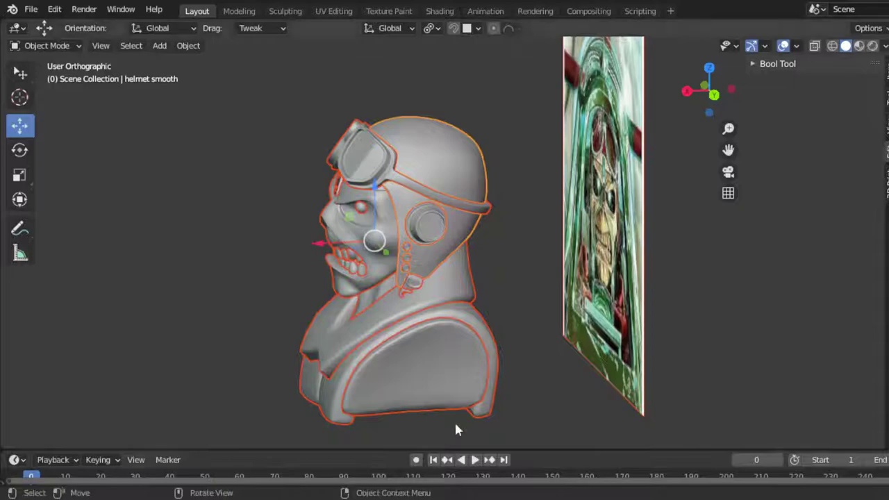
Isolate the face piece in Local View and view it in Right Orthographic against the reference painting.
mouse_move(455, 313)
middle_mouse_down()
mouse_move(548, 306)
mouse_move(593, 259)
mouse_move(586, 297)
middle_mouse_up()
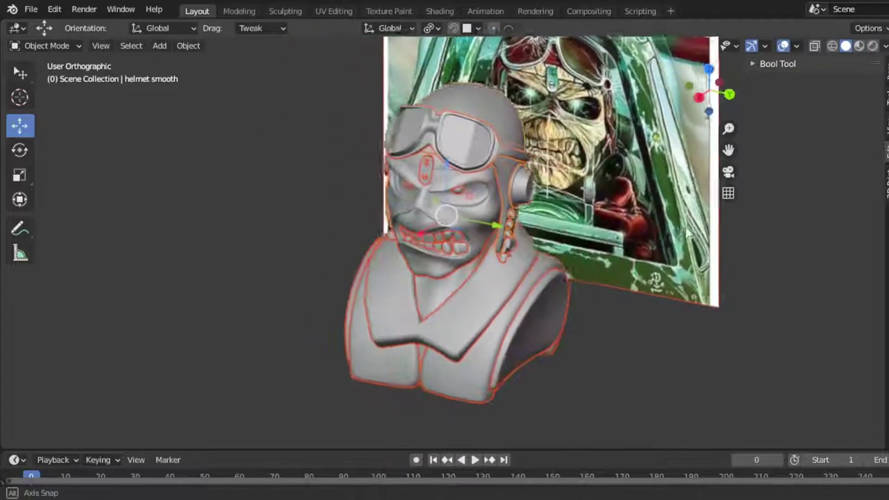
left_click(526, 241)
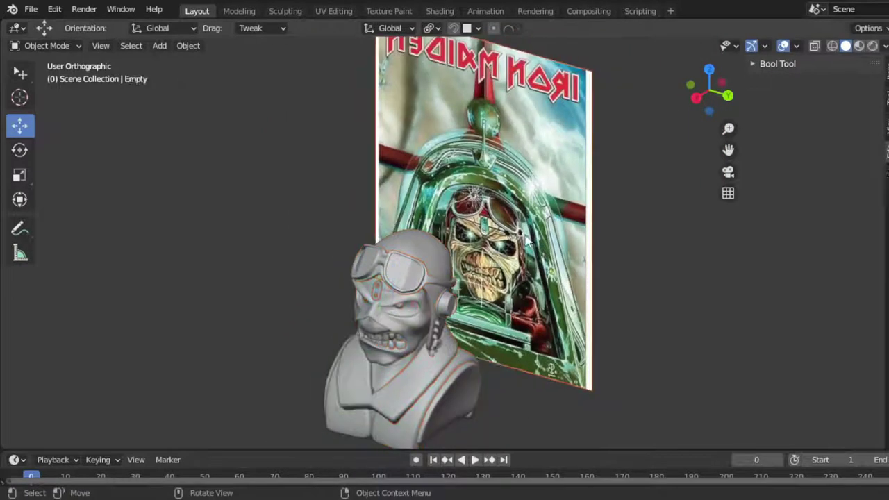
mouse_move(541, 266)
middle_mouse_down()
mouse_move(469, 278)
mouse_move(538, 295)
mouse_move(510, 279)
mouse_move(424, 295)
middle_mouse_up()
scroll(505, 276, "up", 2)
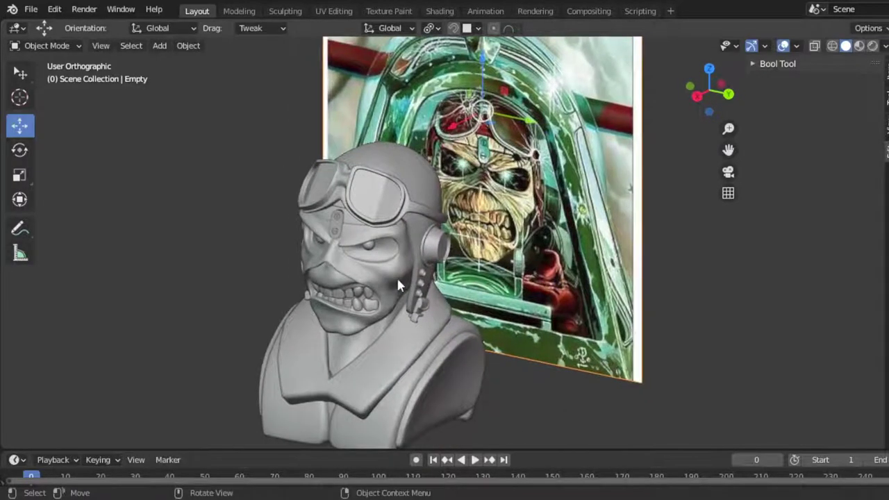
left_click(398, 285)
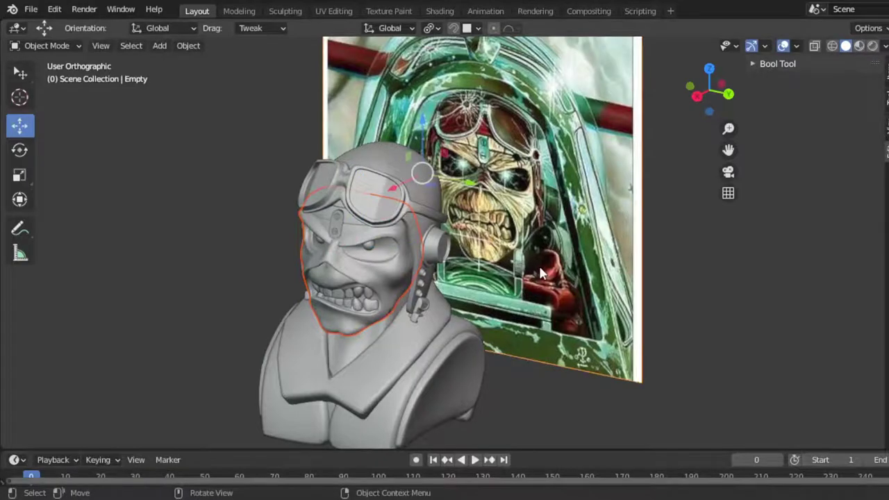
key("ctrl+shift+KP_Multiply")
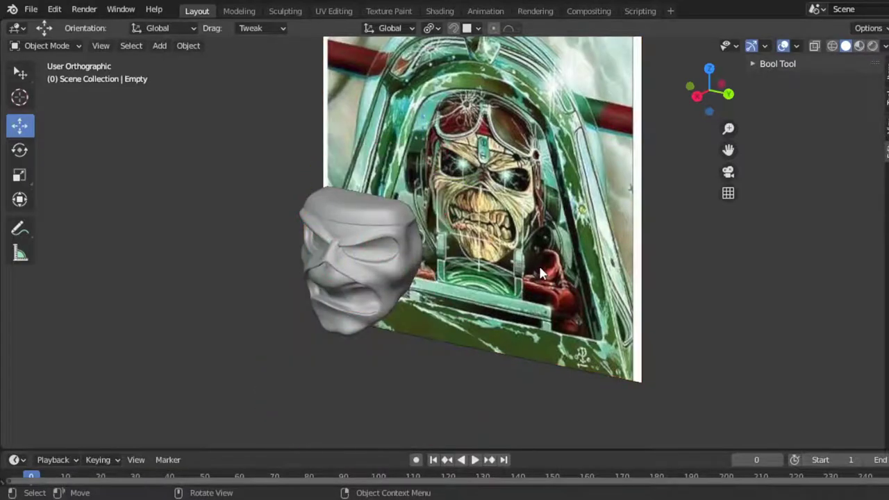
key("KP_3")
key("z")
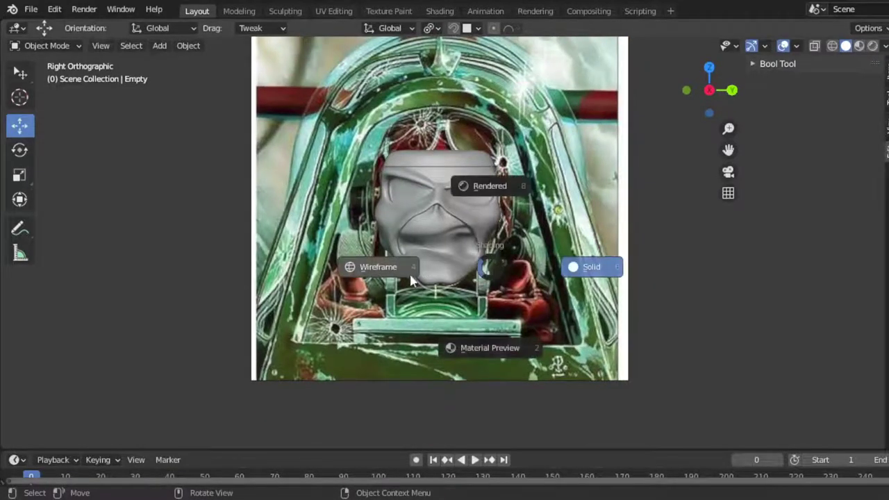
left_click(409, 271)
scroll(409, 270, "up", 2)
scroll(409, 270, "up", 1)
scroll(467, 321, "up", 2)
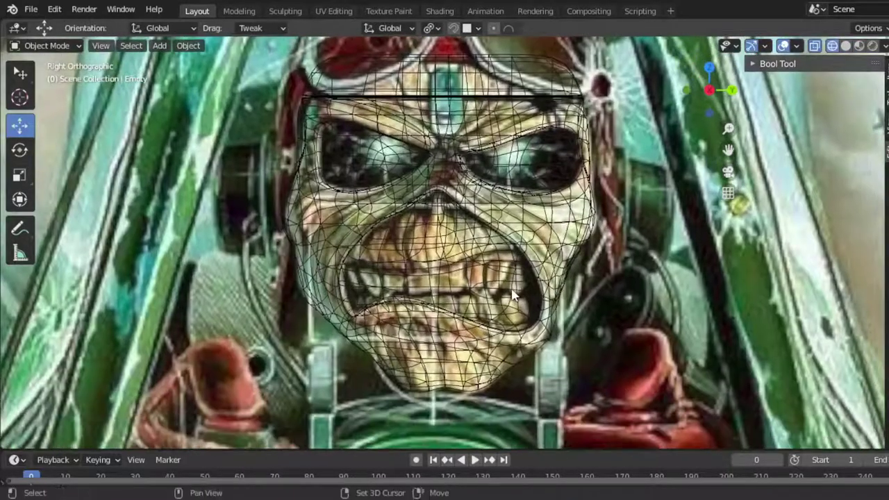
scroll(512, 297, "down", 1)
left_click(515, 296)
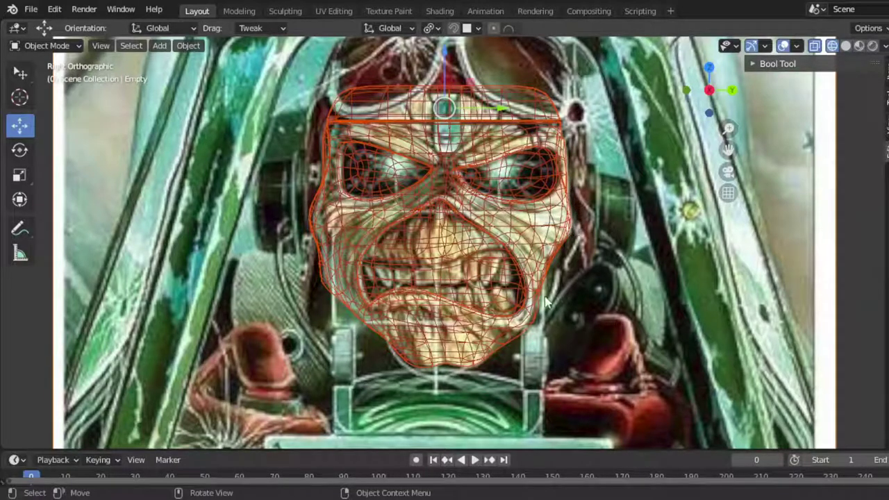
scroll(387, 278, "down", 4)
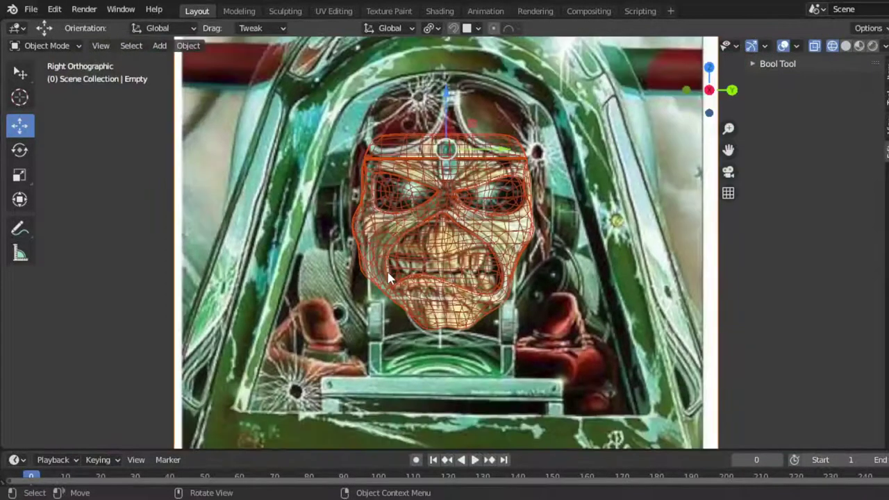
key("z")
left_click(496, 271)
Bring the full bust back and select head smooth along with the other bust objects.
mouse_move(496, 271)
middle_mouse_down()
mouse_move(534, 283)
mouse_move(533, 304)
middle_mouse_up()
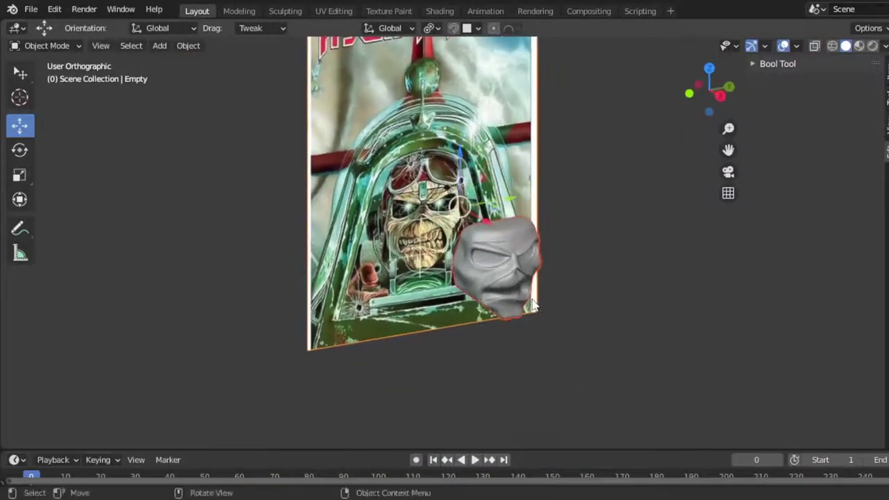
key("ctrl+z")
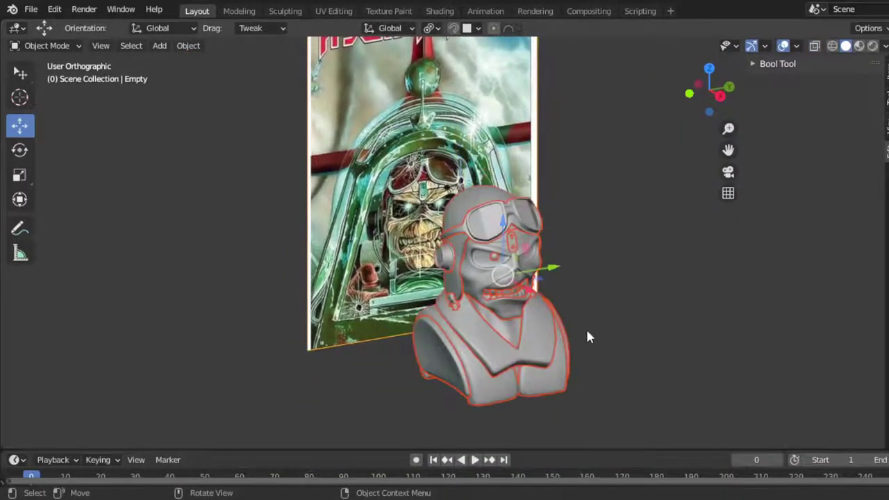
left_click(532, 316)
middle_click_drag(531, 316, 535, 340)
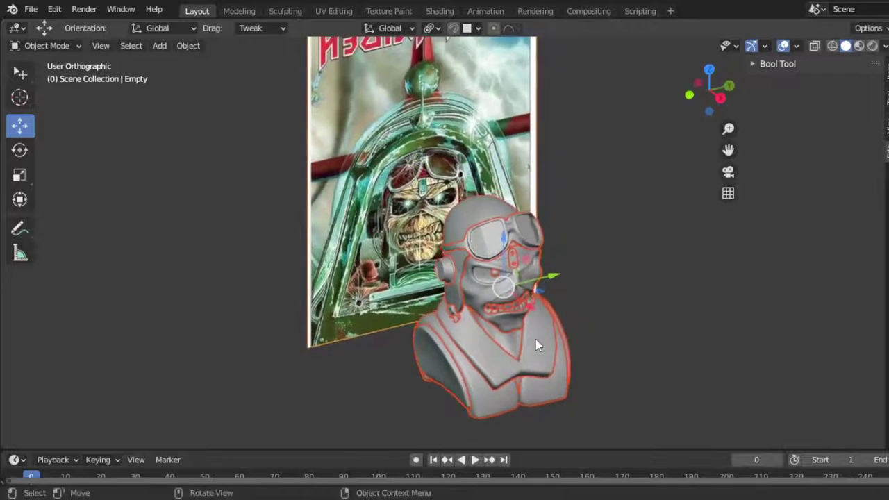
left_click(531, 297)
left_click(629, 294)
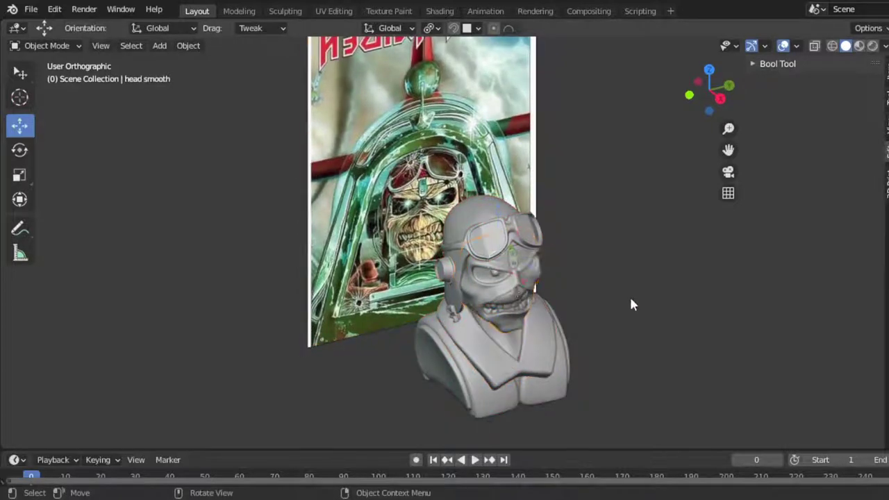
key("a")
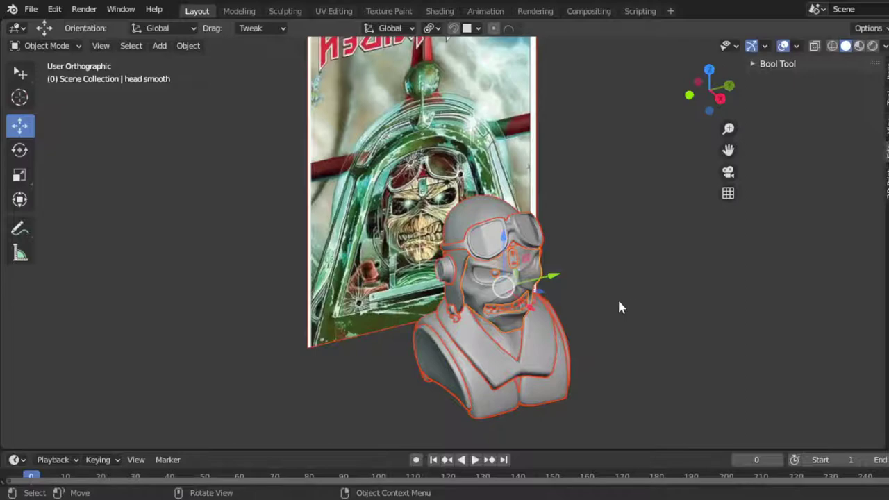
Enter Edit Mode on the head mesh and orbit around its wire grid.
key("Tab")
mouse_move(569, 292)
middle_mouse_down()
mouse_move(595, 317)
mouse_move(567, 213)
mouse_move(546, 278)
mouse_move(560, 268)
mouse_move(520, 247)
mouse_move(482, 248)
mouse_move(344, 324)
mouse_move(308, 329)
middle_mouse_up()
scroll(561, 285, "up", 4)
scroll(561, 285, "down", 2)
scroll(531, 239, "down", 3)
Leave Edit Mode and hide the reference image Empty.
key("Tab")
left_click(613, 248)
key("h")
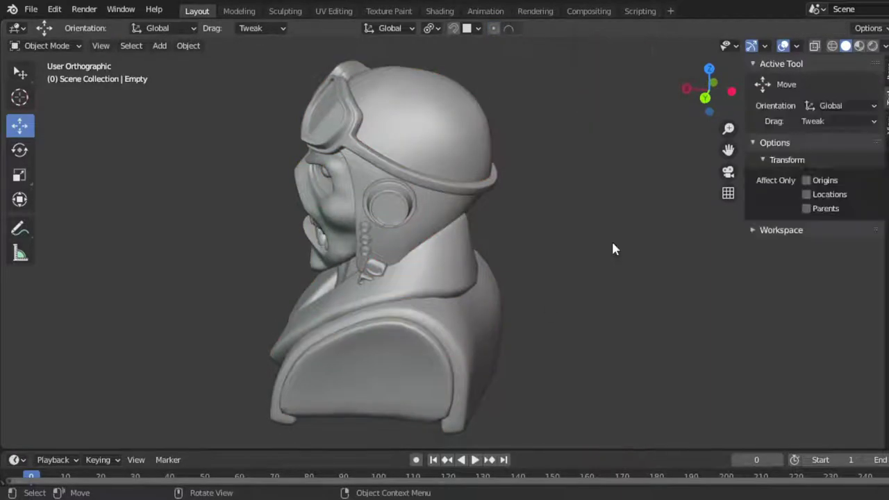
key("a")
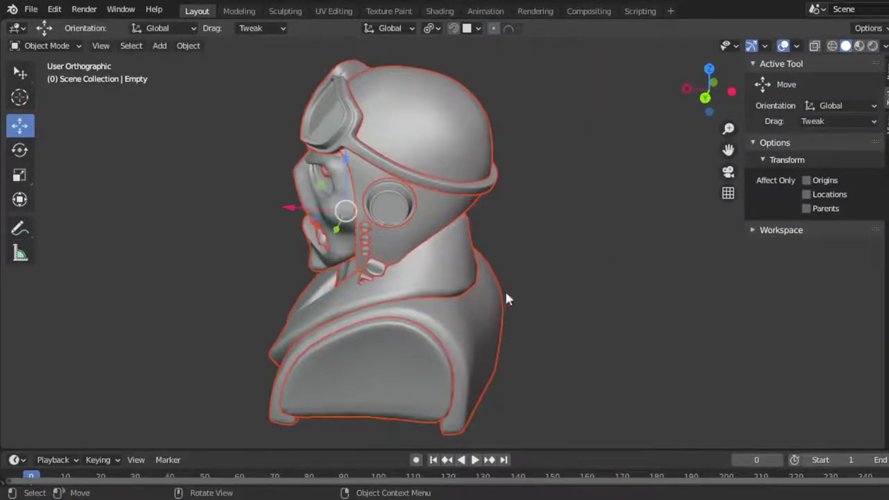
Select the colar bevel object and inspect its mesh in Edit Mode.
middle_click_drag(541, 267, 514, 264)
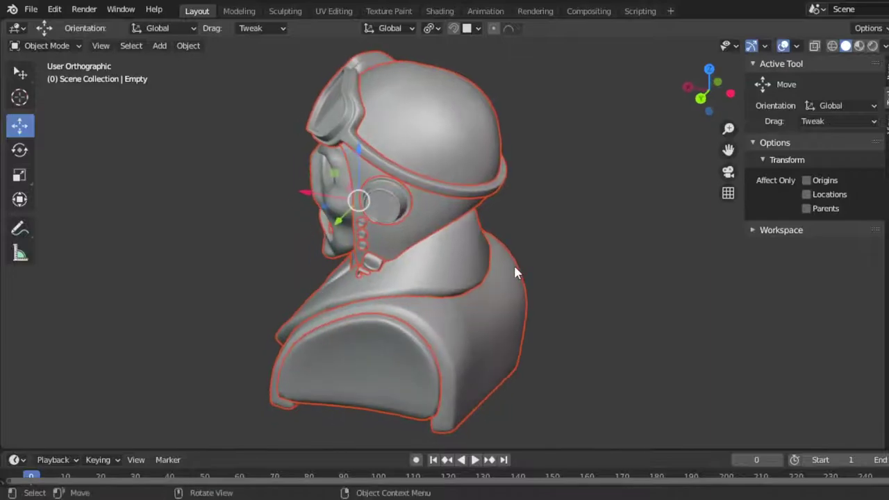
scroll(451, 236, "down", 2)
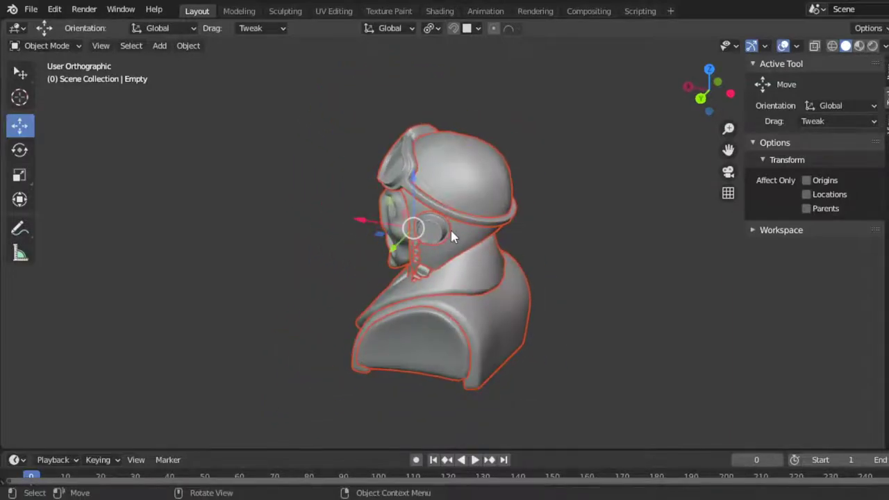
left_click(484, 296)
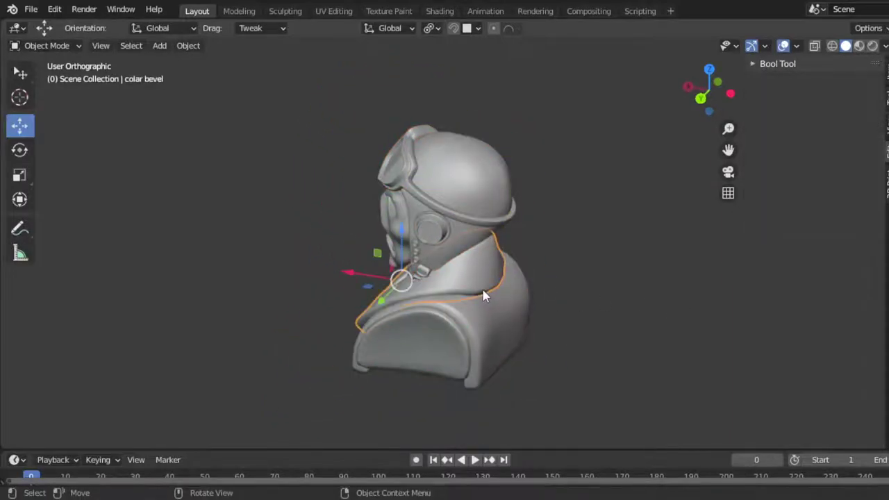
key("Tab")
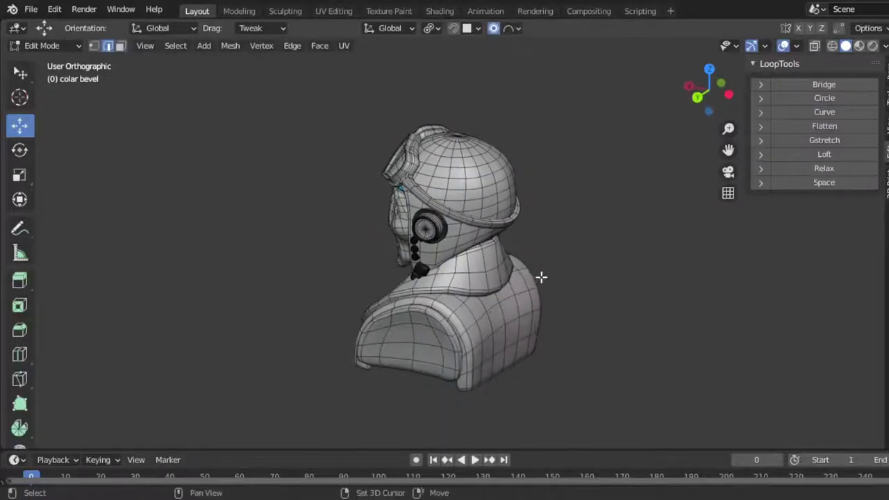
mouse_move(541, 278)
middle_mouse_down()
mouse_move(522, 266)
mouse_move(291, 251)
mouse_move(182, 224)
middle_mouse_up()
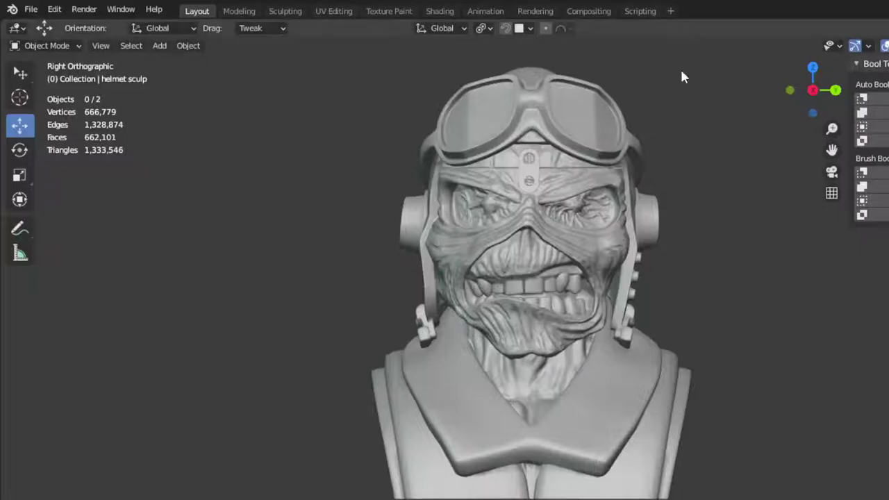
scroll(571, 338, "down", 3)
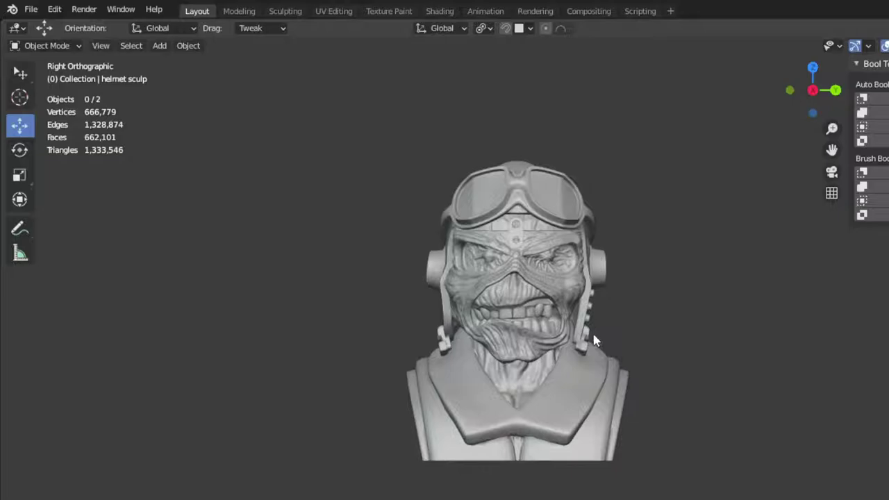
key("KP_6")
key("KP_6")
key("KP_6")
key("KP_6")
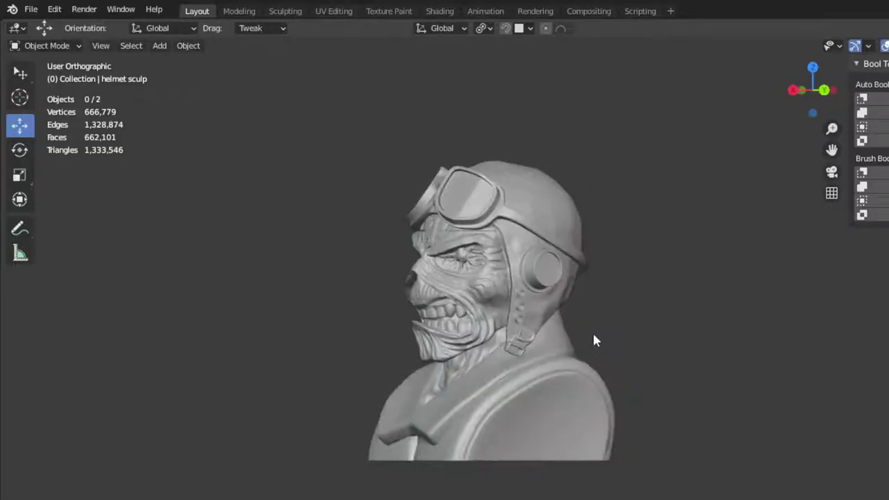
key("KP_6")
key("KP_6")
key("KP_6")
key("KP_6")
key("KP_6")
key("KP_6")
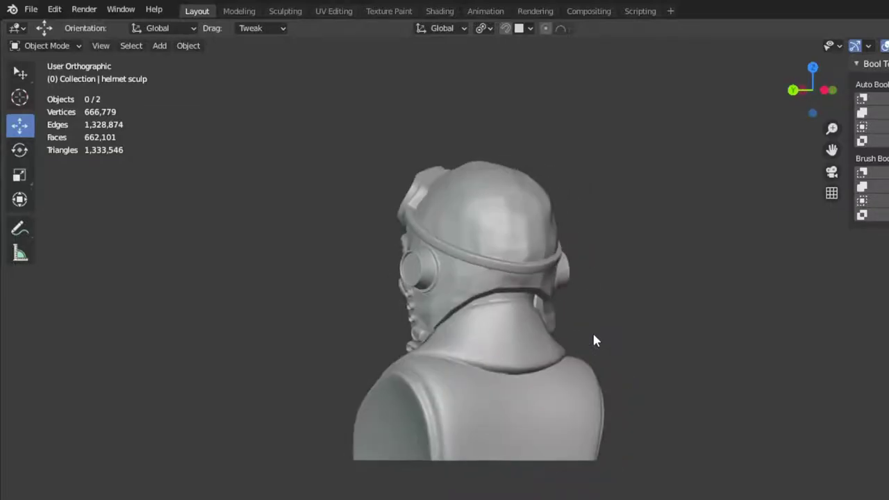
key("KP_6")
key("KP_6")
key("KP_6")
key("KP_6")
key("KP_6")
key("KP_6")
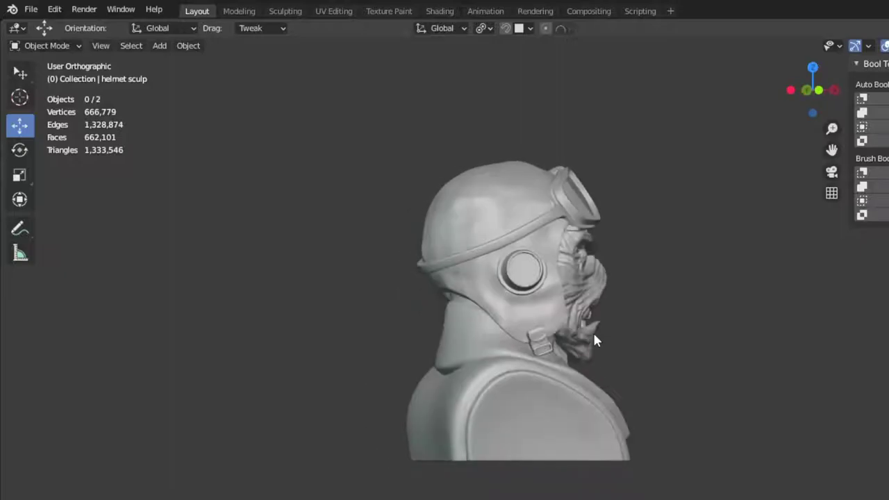
key("KP_6")
key("KP_6")
key("KP_6")
key("KP_6")
key("KP_6")
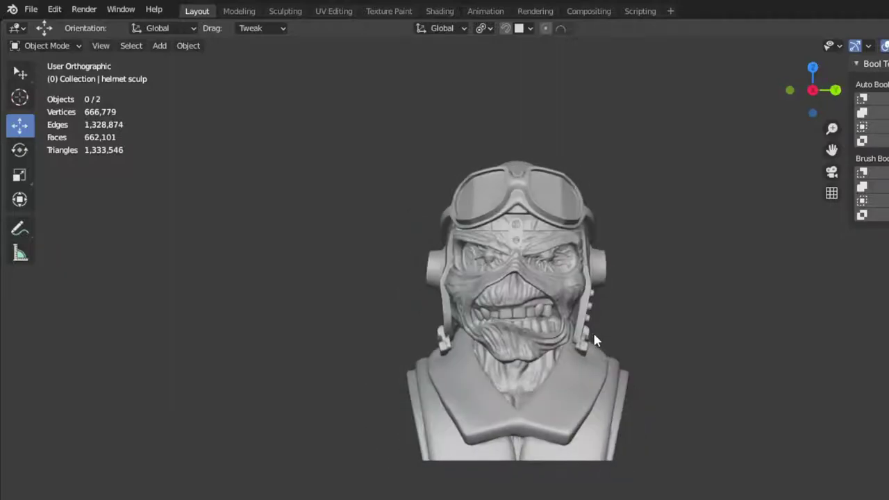
key("KP_6")
key("KP_6")
key("KP_6")
key("KP_6")
key("KP_6")
key("KP_6")
scroll(590, 319, "up", 1)
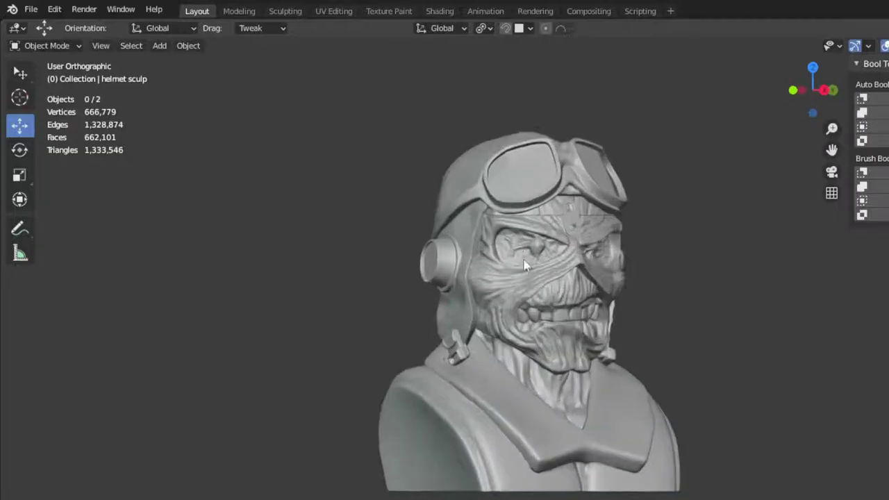
scroll(587, 236, "up", 2)
scroll(548, 271, "up", 1)
scroll(549, 270, "up", 1)
scroll(559, 306, "up", 2)
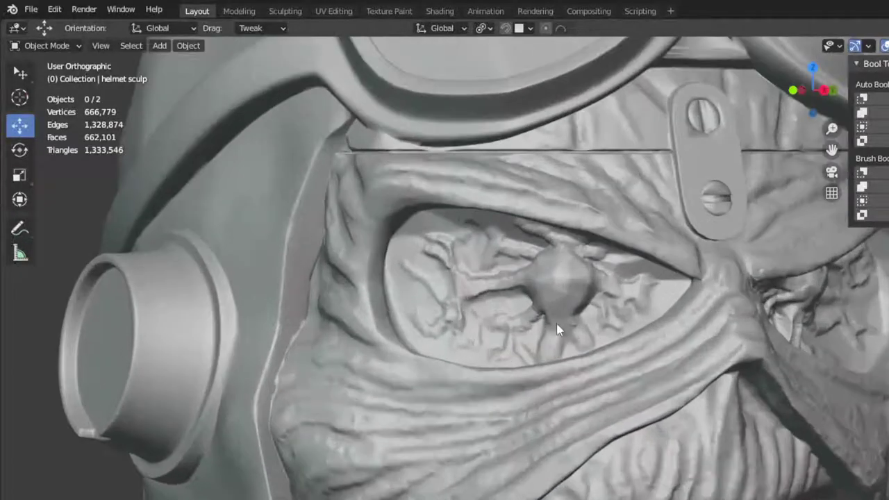
scroll(561, 324, "up", 1)
scroll(603, 336, "up", 1)
scroll(589, 322, "down", 5)
middle_click_drag(541, 314, 502, 322)
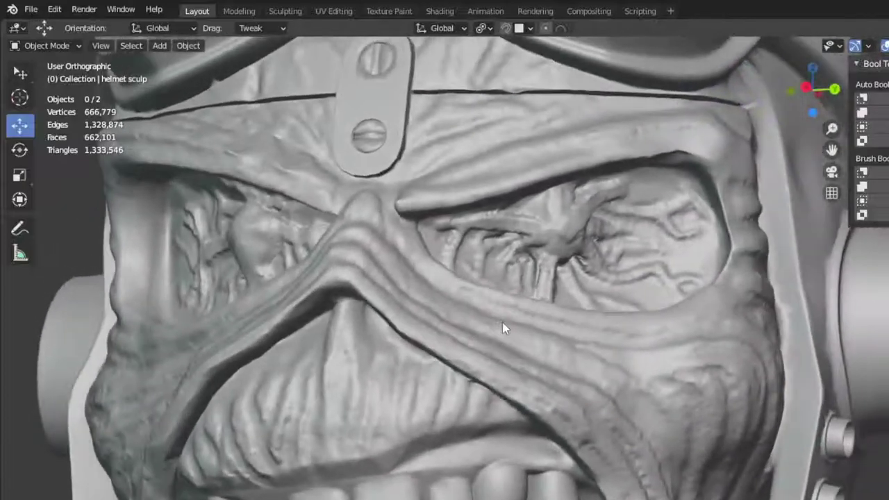
scroll(493, 324, "up", 3)
scroll(479, 329, "down", 1)
scroll(486, 294, "down", 2)
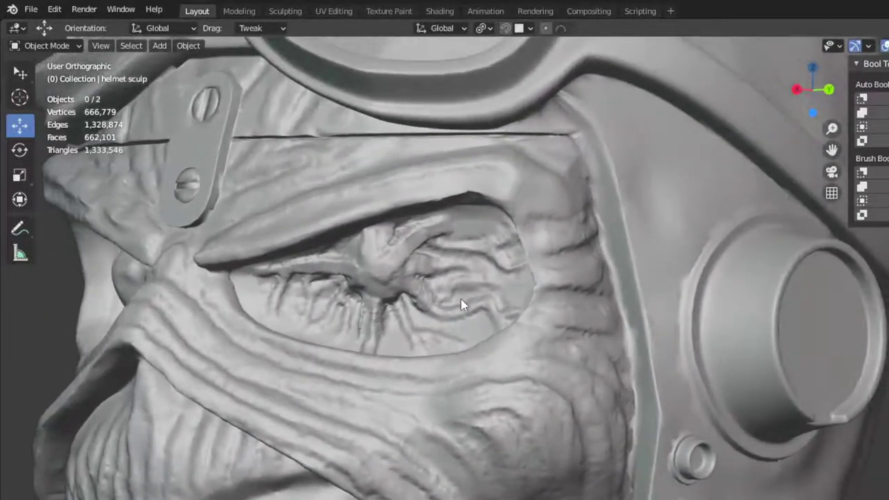
scroll(459, 314, "down", 1)
scroll(459, 314, "down", 1)
mouse_move(394, 327)
middle_mouse_down()
mouse_move(486, 351)
mouse_move(538, 331)
mouse_move(483, 351)
mouse_move(502, 324)
mouse_move(489, 318)
mouse_move(466, 333)
mouse_move(498, 287)
mouse_move(454, 327)
mouse_move(404, 342)
mouse_move(324, 338)
mouse_move(365, 304)
mouse_move(436, 298)
mouse_move(466, 318)
mouse_move(526, 327)
mouse_move(519, 335)
mouse_move(478, 324)
mouse_move(505, 307)
mouse_move(518, 319)
mouse_move(540, 290)
mouse_move(527, 286)
middle_mouse_up()
scroll(496, 314, "up", 1)
scroll(512, 307, "down", 4)
scroll(497, 286, "down", 2)
scroll(478, 297, "up", 2)
scroll(540, 290, "down", 3)
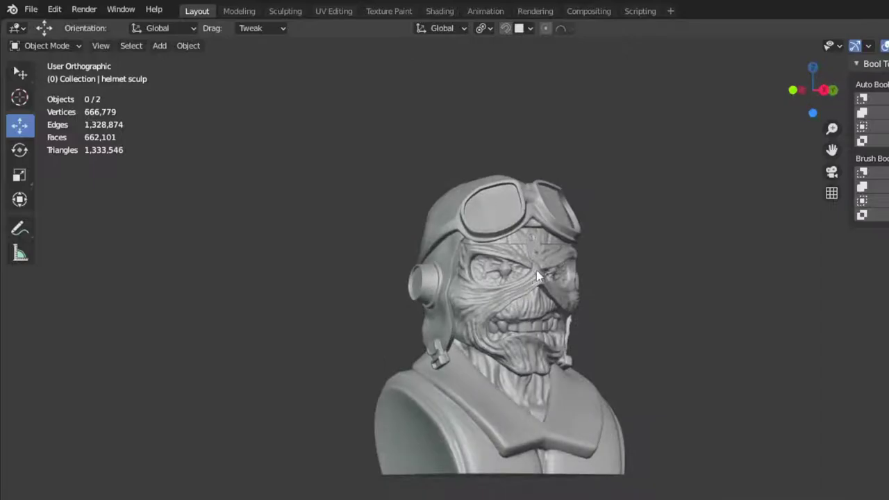
Select the helmeted head object and orbit to a frontal view of it.
left_click(536, 267)
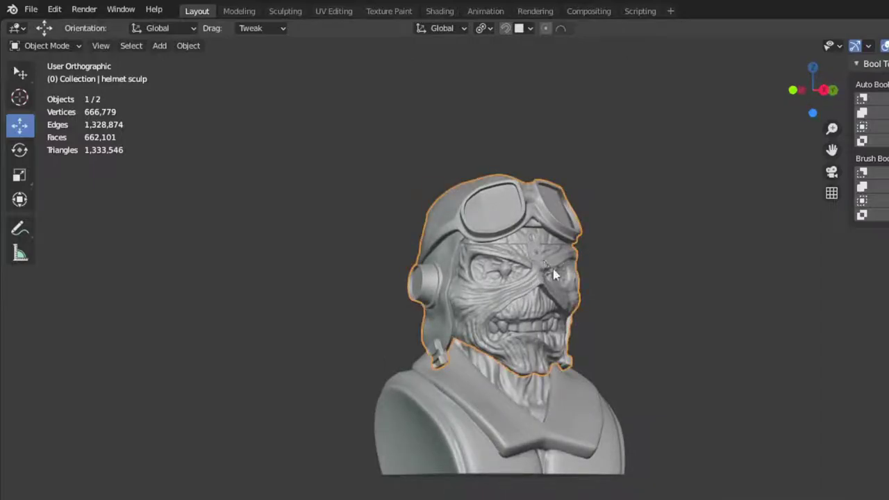
scroll(556, 253, "up", 3)
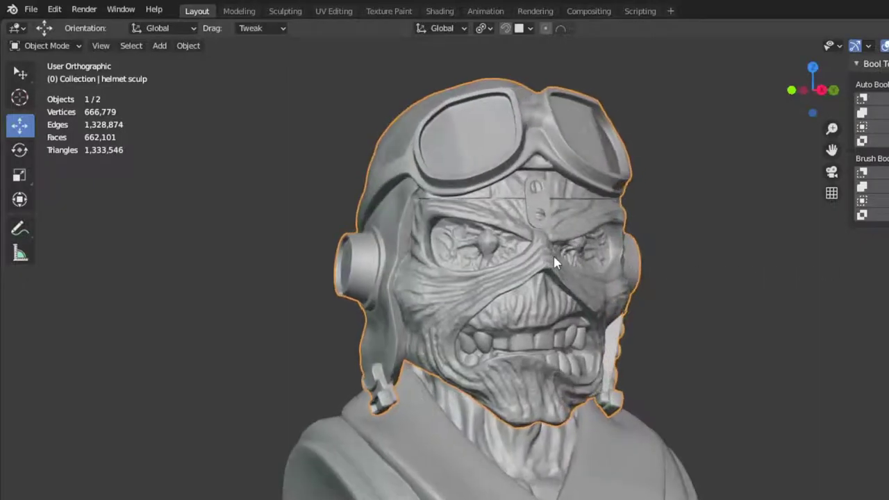
mouse_move(556, 252)
middle_mouse_down()
mouse_move(432, 245)
mouse_move(548, 283)
mouse_move(576, 278)
middle_mouse_up()
scroll(755, 285, "down", 1)
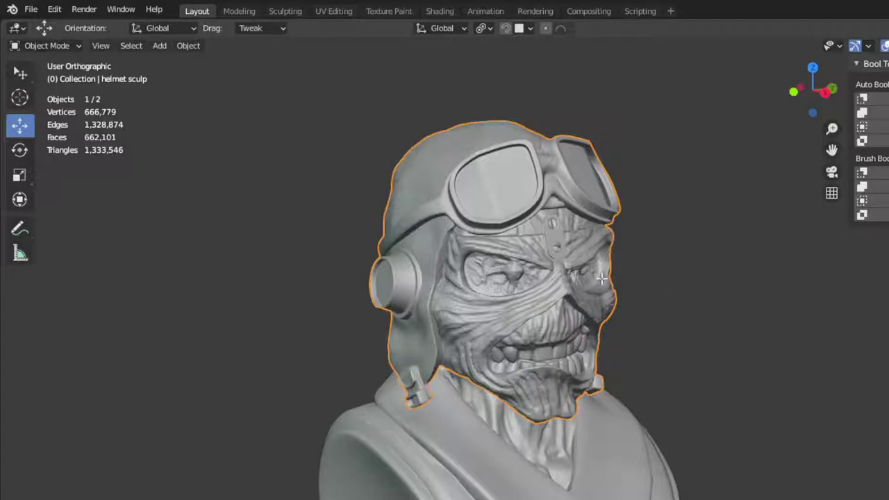
Run Select Non Manifold on the head mesh in Edit Mode, finding nothing selected.
key("Tab")
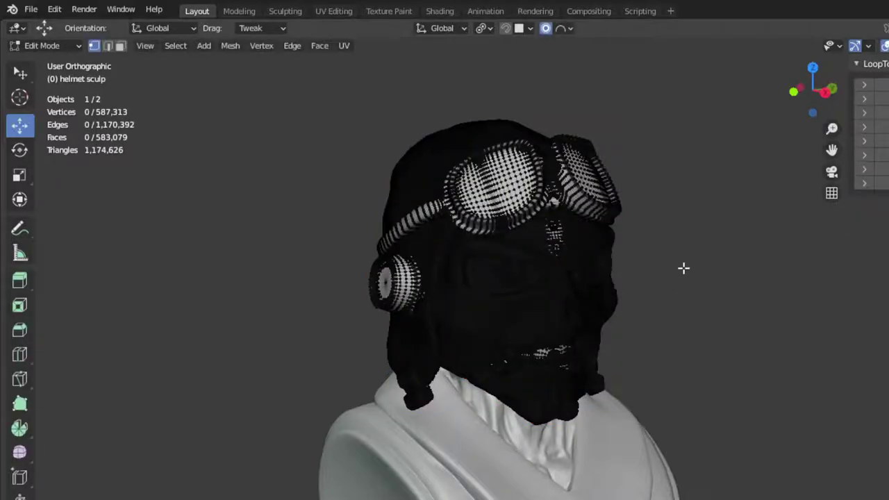
key("a")
key("alt+a")
key("F3")
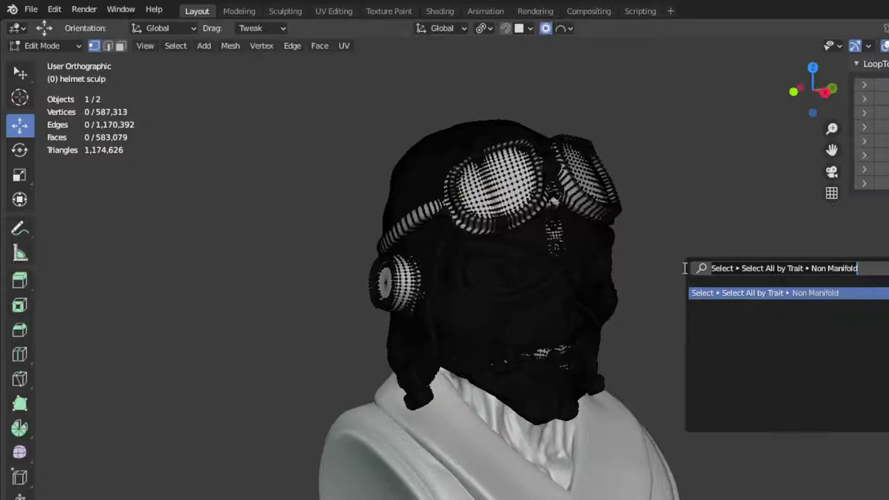
key("Return")
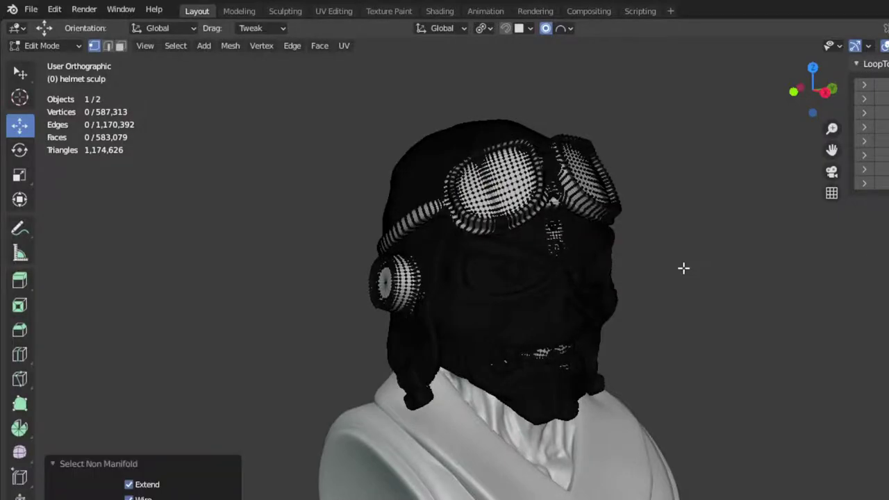
Inspect the head in Wireframe shading, then return to Solid shading and Object Mode.
mouse_move(684, 268)
middle_mouse_down()
mouse_move(666, 252)
mouse_move(510, 244)
middle_mouse_up()
key("z")
left_click(414, 242)
mouse_move(414, 242)
middle_mouse_down()
mouse_move(470, 347)
mouse_move(694, 311)
middle_mouse_up()
scroll(694, 312, "up", 3)
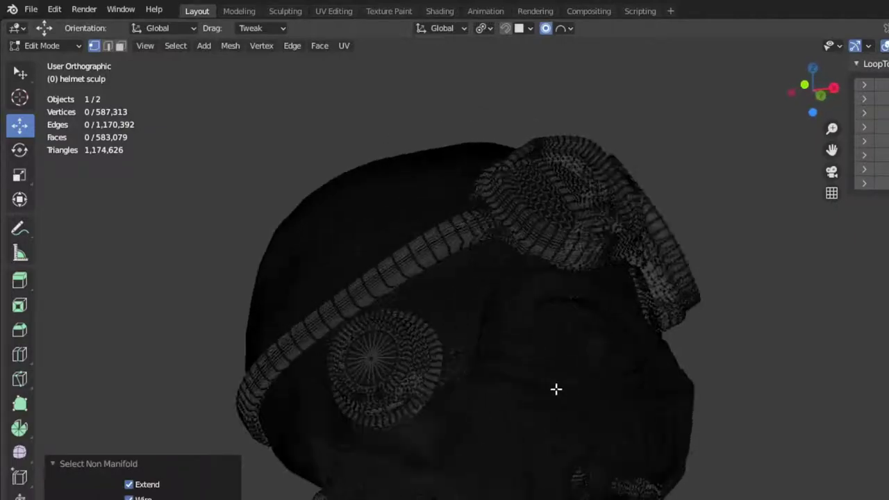
mouse_move(555, 389)
middle_mouse_down()
mouse_move(613, 258)
mouse_move(722, 278)
mouse_move(768, 304)
mouse_move(775, 333)
mouse_move(678, 354)
mouse_move(419, 282)
middle_mouse_up()
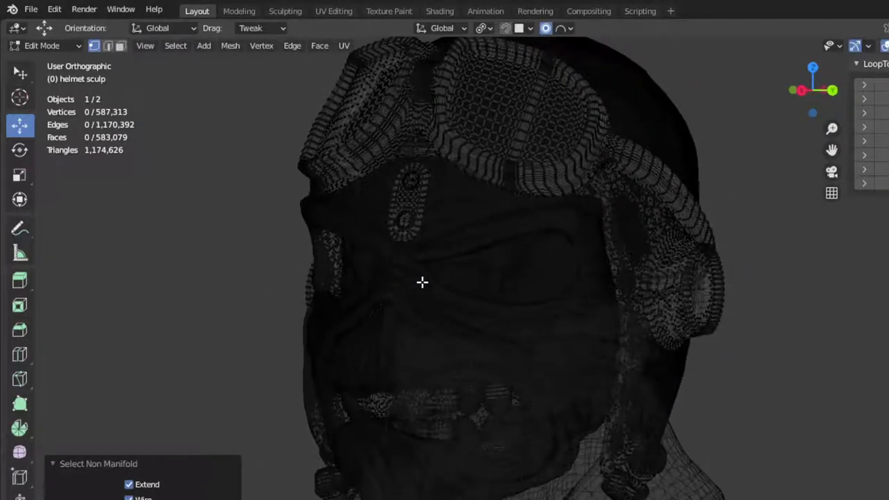
scroll(445, 296, "down", 3)
key("z")
left_click(570, 304)
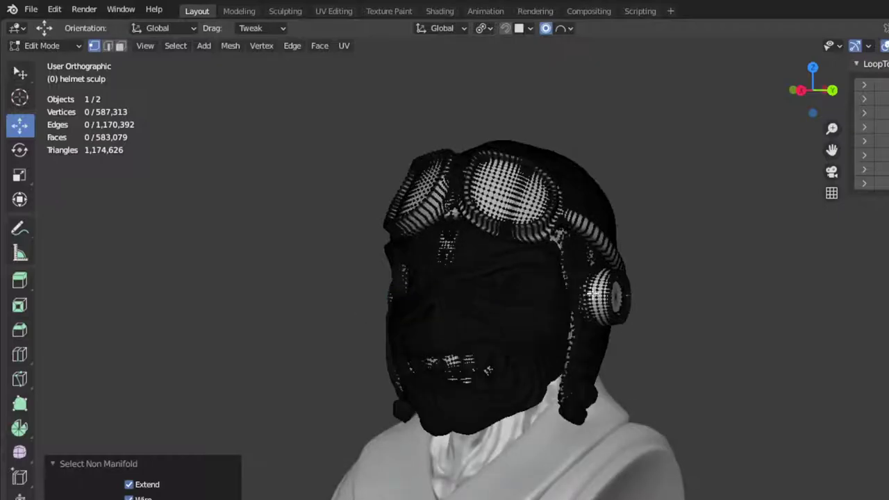
key("Tab")
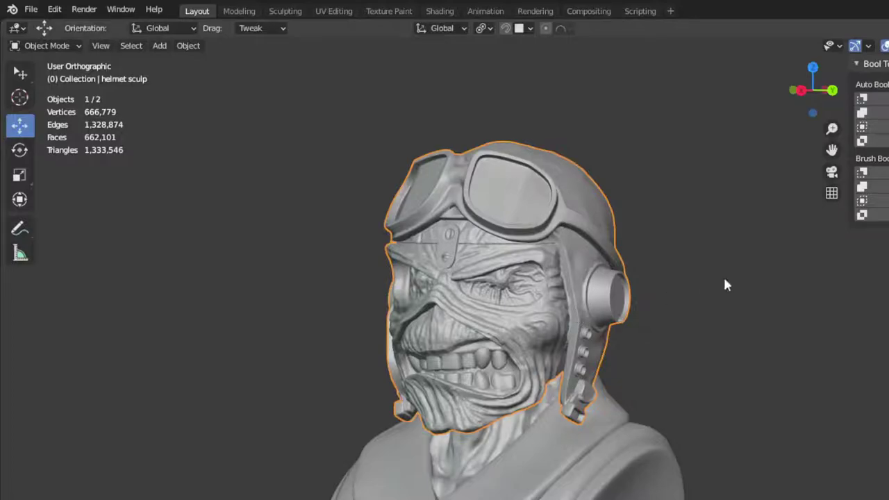
mouse_move(668, 271)
middle_mouse_down()
mouse_move(739, 312)
mouse_move(730, 323)
mouse_move(685, 318)
mouse_move(640, 289)
mouse_move(585, 377)
mouse_move(590, 321)
middle_mouse_up()
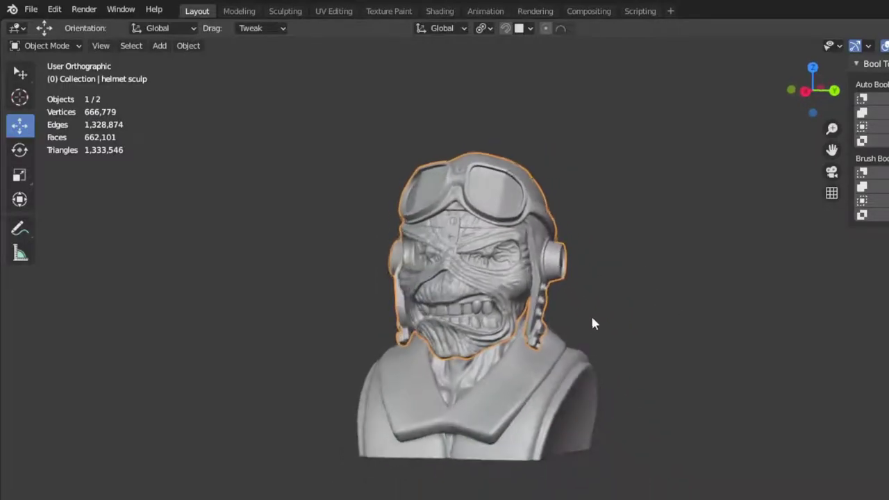
scroll(590, 322, "up", 2)
scroll(600, 319, "up", 2)
left_click(492, 256)
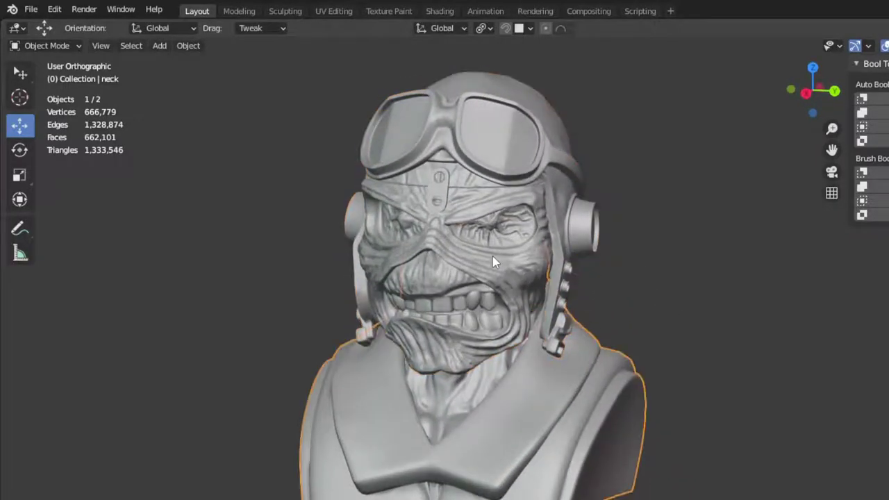
left_click(484, 206)
key("g")
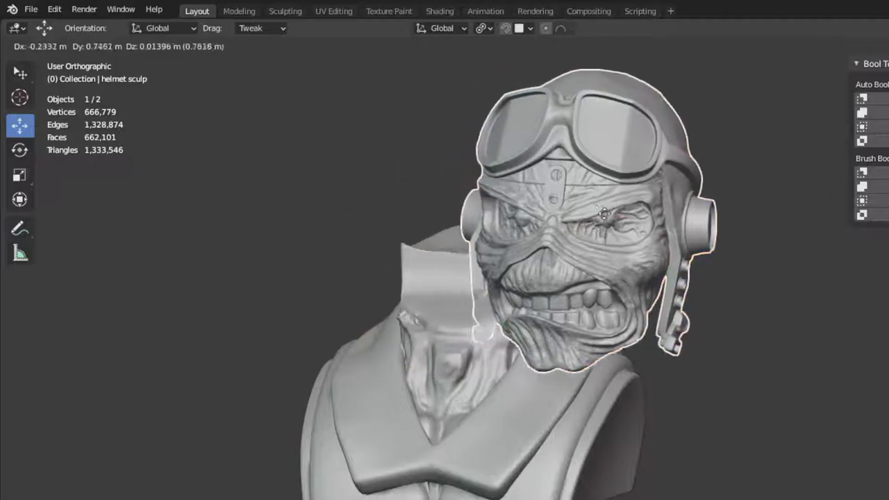
left_click(719, 191)
left_click(720, 448)
mouse_move(719, 447)
middle_mouse_down()
mouse_move(686, 405)
mouse_move(591, 397)
mouse_move(557, 383)
mouse_move(487, 379)
mouse_move(458, 391)
mouse_move(590, 389)
mouse_move(663, 405)
mouse_move(679, 424)
mouse_move(645, 410)
mouse_move(621, 274)
middle_mouse_up()
mouse_move(540, 294)
middle_mouse_down()
mouse_move(524, 320)
mouse_move(523, 265)
middle_mouse_up()
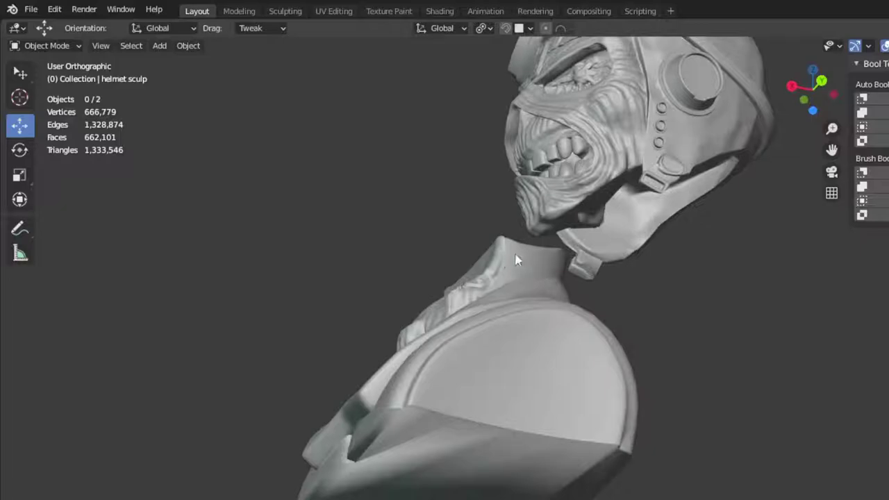
scroll(651, 292, "down", 4)
mouse_move(654, 327)
middle_mouse_down()
mouse_move(622, 400)
mouse_move(651, 410)
mouse_move(632, 293)
mouse_move(614, 284)
middle_mouse_up()
scroll(676, 327, "up", 3)
scroll(657, 314, "up", 2)
scroll(613, 284, "down", 2)
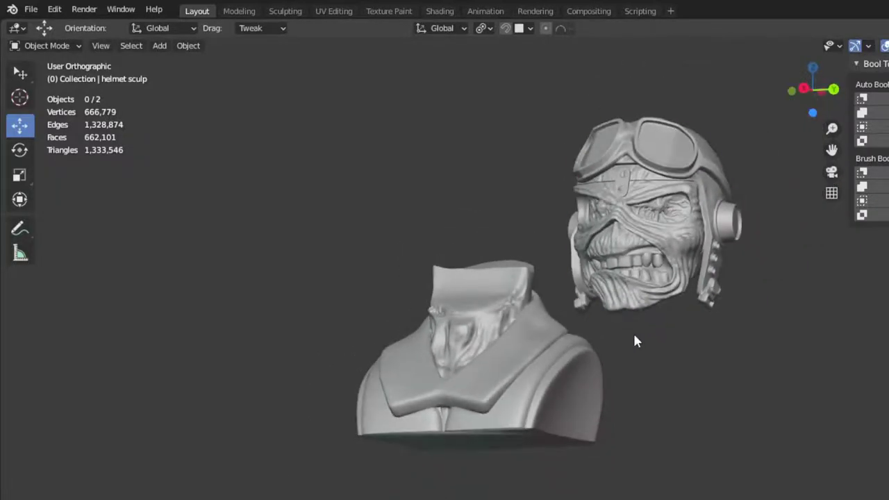
key("ctrl+z")
key("ctrl+z")
key("ctrl+z")
mouse_move(608, 320)
middle_mouse_down()
mouse_move(625, 330)
mouse_move(606, 249)
middle_mouse_up()
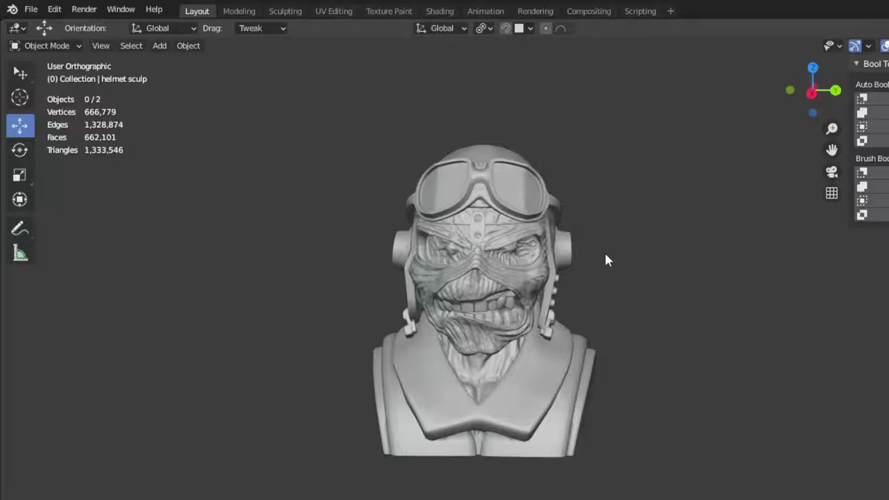
scroll(623, 310, "down", 2)
mouse_move(623, 310)
middle_mouse_down()
mouse_move(621, 324)
mouse_move(521, 337)
mouse_move(420, 374)
mouse_move(354, 357)
mouse_move(211, 349)
mouse_move(347, 341)
mouse_move(591, 358)
mouse_move(448, 364)
mouse_move(421, 354)
mouse_move(419, 335)
mouse_move(434, 332)
mouse_move(422, 316)
mouse_move(442, 331)
middle_mouse_up()
middle_click_drag(607, 336, 625, 362)
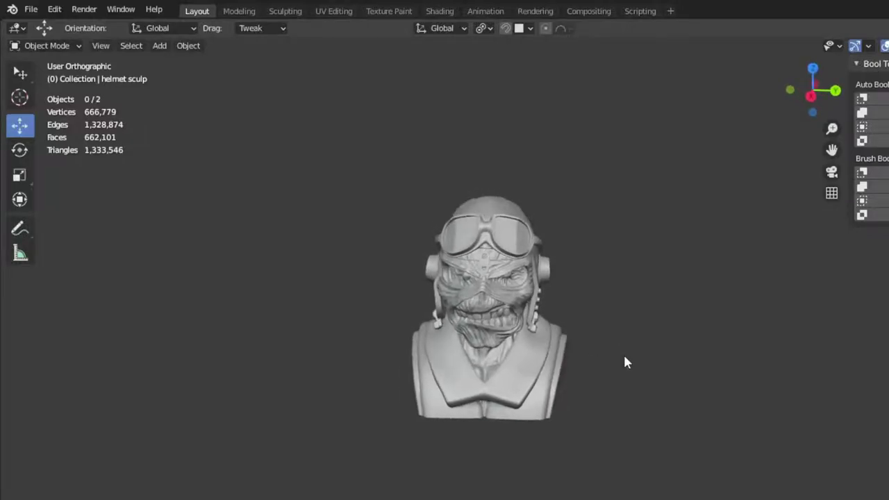